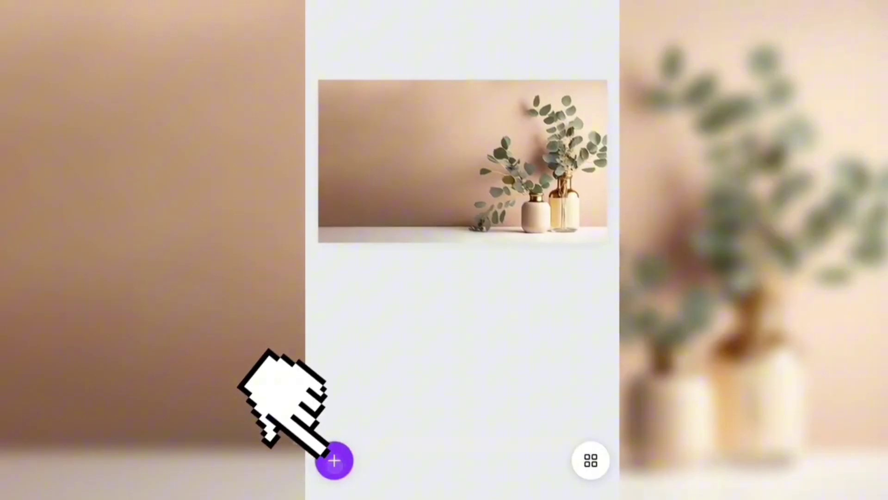
Search Elements for 'Frames' and add the smartphone frame to the eucalyptus background
click(334, 460)
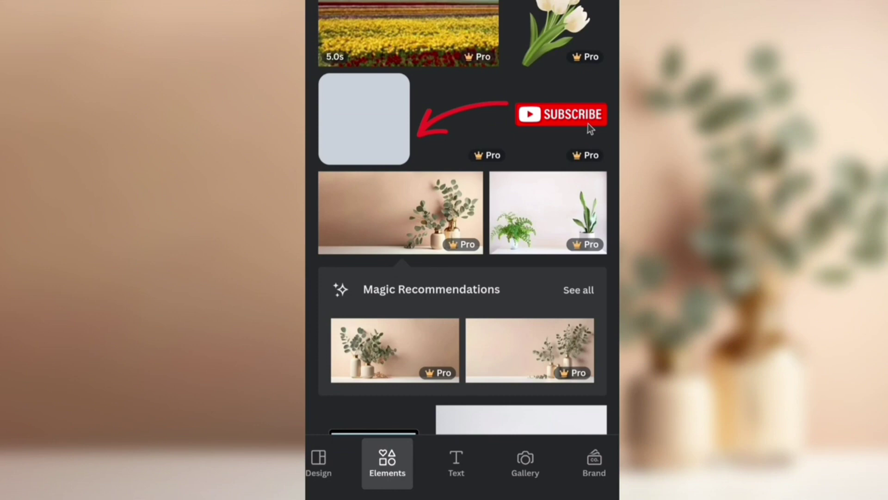
click(387, 462)
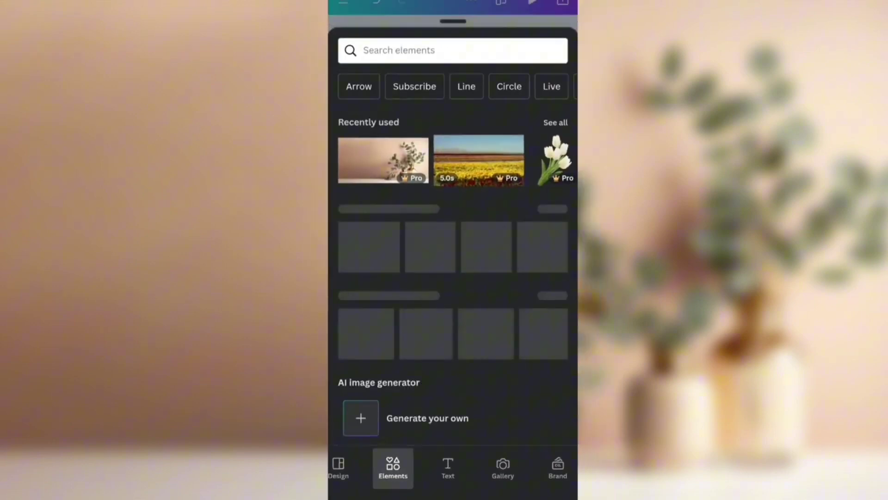
click(528, 51)
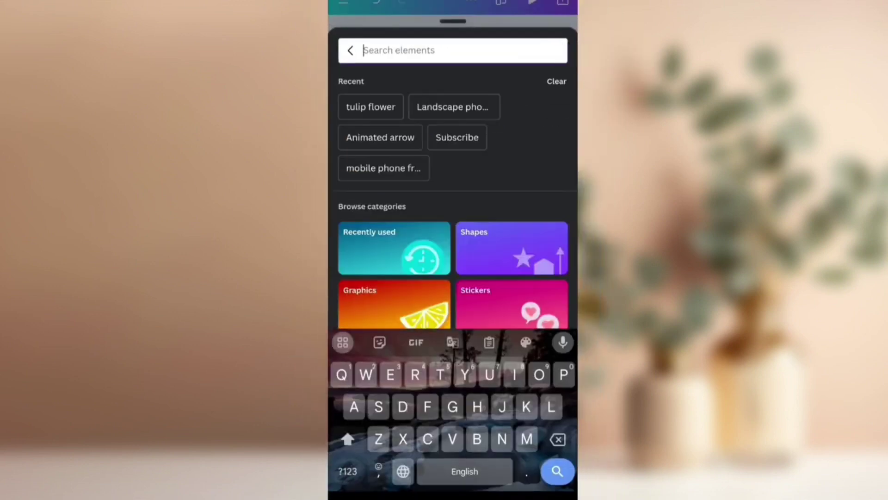
text(Frames)
key(Return)
scroll(452, 243, down, 5)
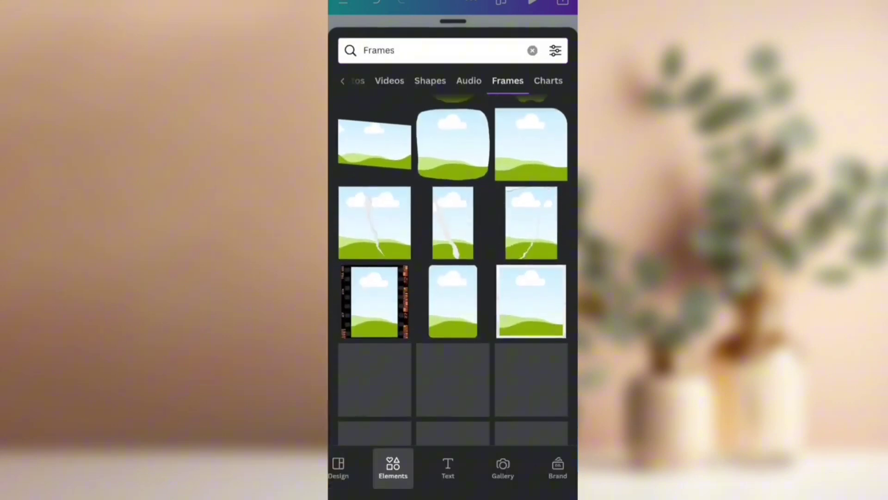
scroll(452, 264, down, 10)
scroll(453, 264, down, 5)
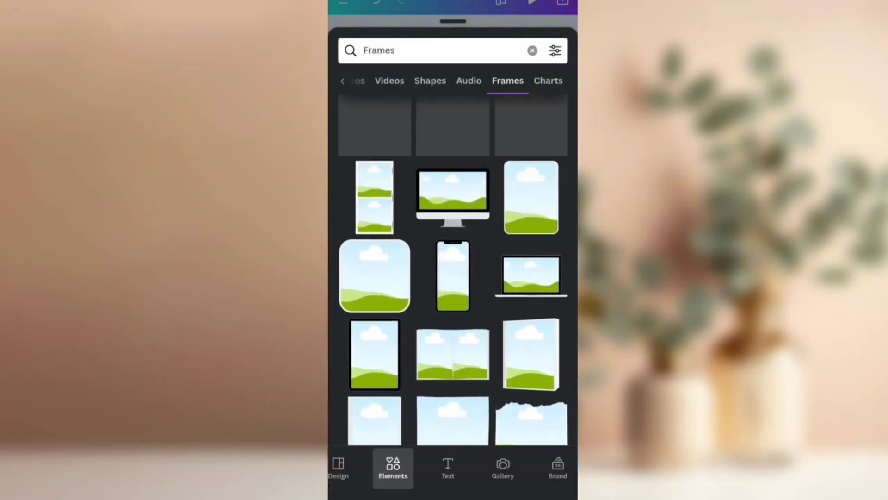
click(453, 276)
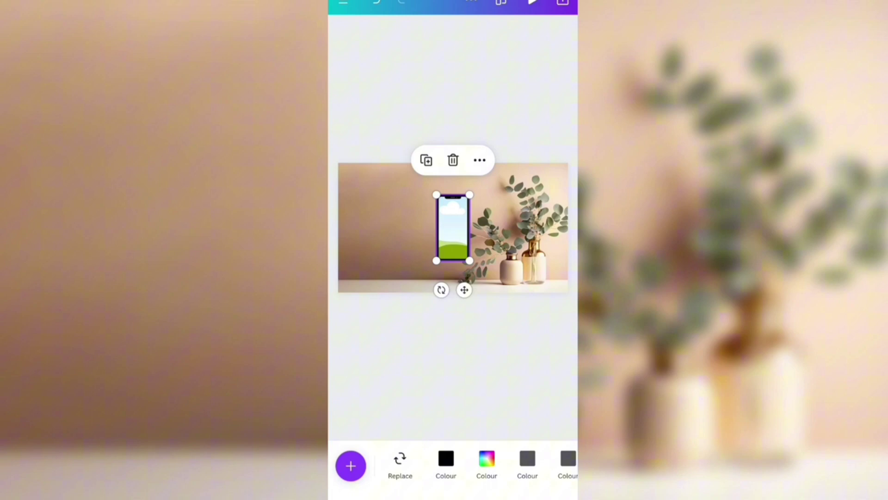
Stretch the phone frame to the canvas top, shift it slightly left, and reopen Elements
drag(470, 260, 486, 292)
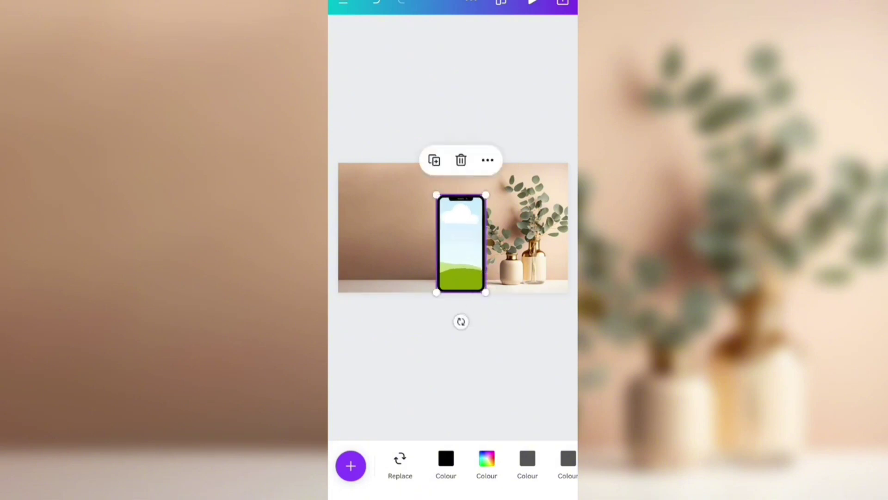
drag(437, 197, 419, 170)
drag(441, 236, 425, 236)
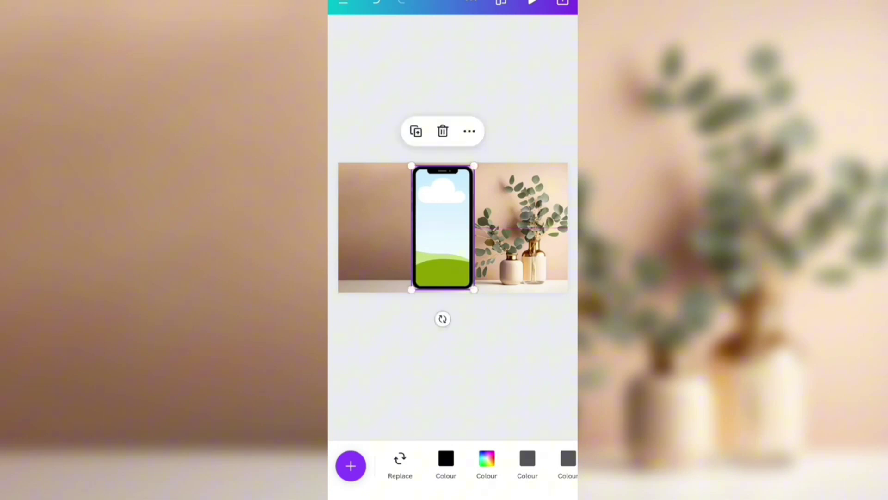
click(350, 465)
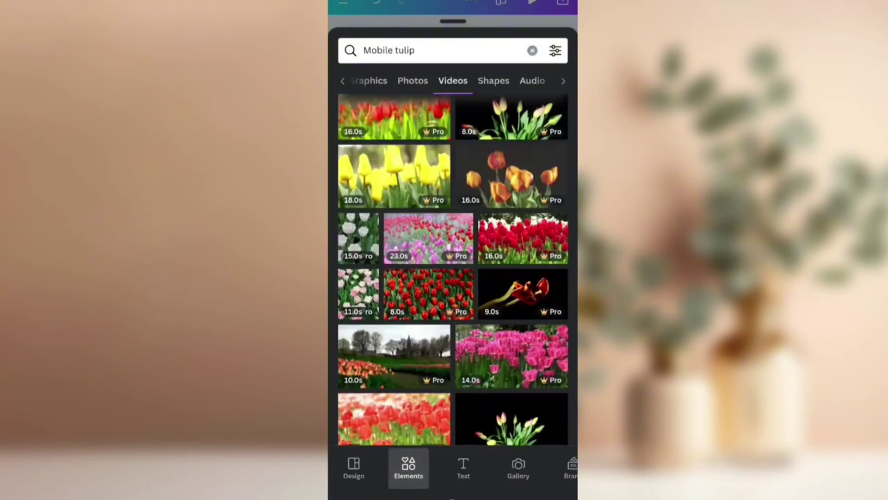
Place the white tulip video from the 'Mobile tulip' video results into the phone frame
click(358, 236)
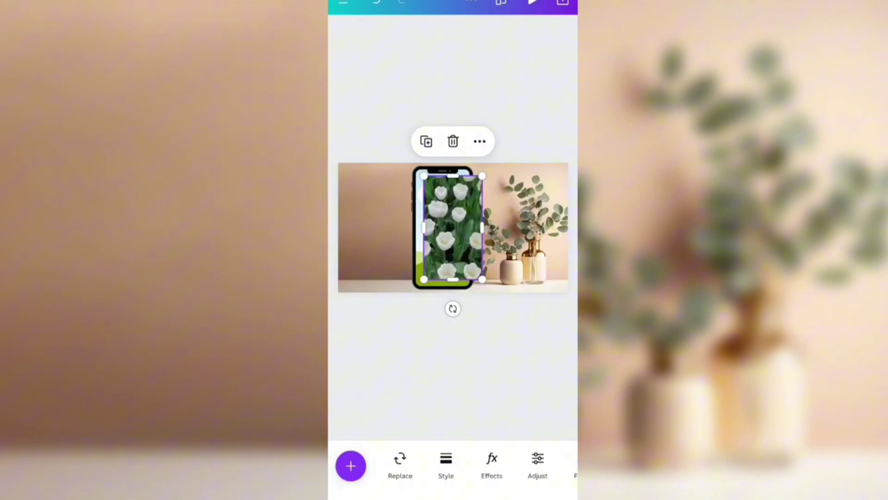
drag(451, 229, 445, 229)
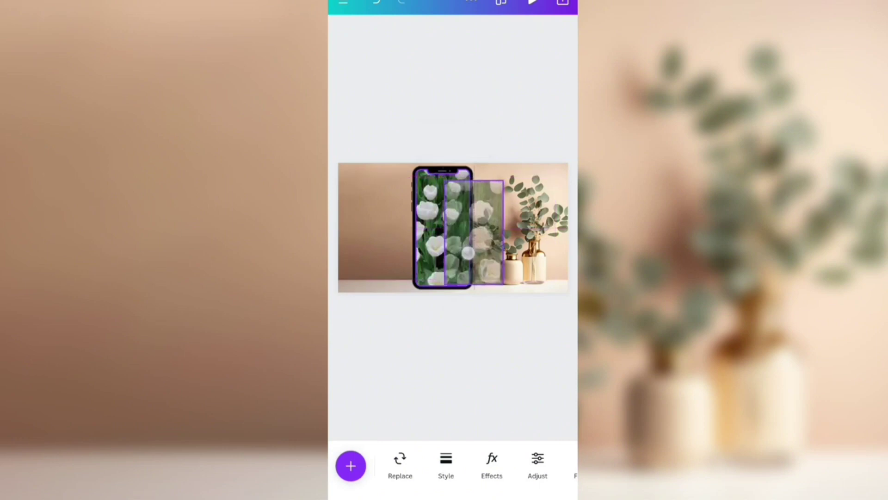
click(451, 361)
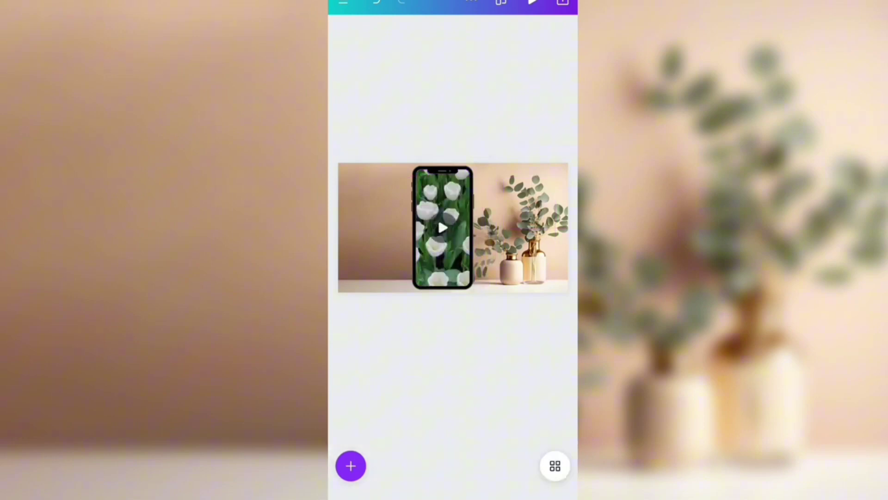
click(443, 227)
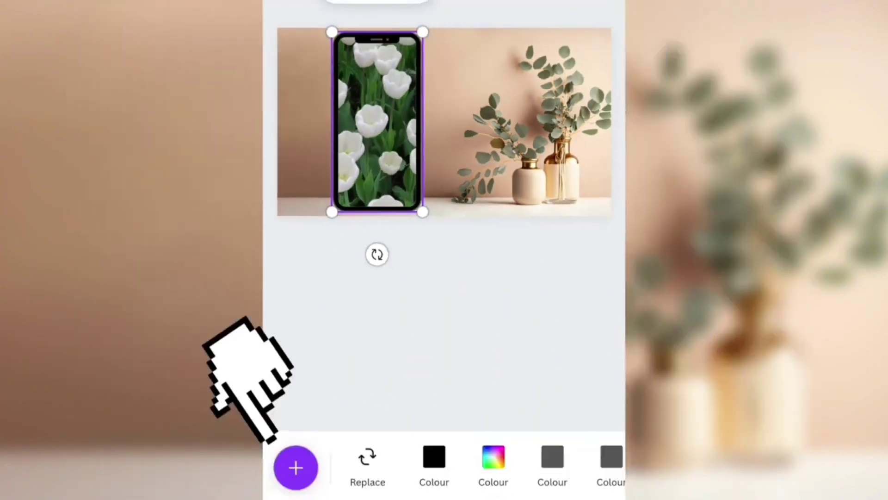
Add a scalloped frame, move it up-right beside the phone, and add the portrait photo
click(293, 468)
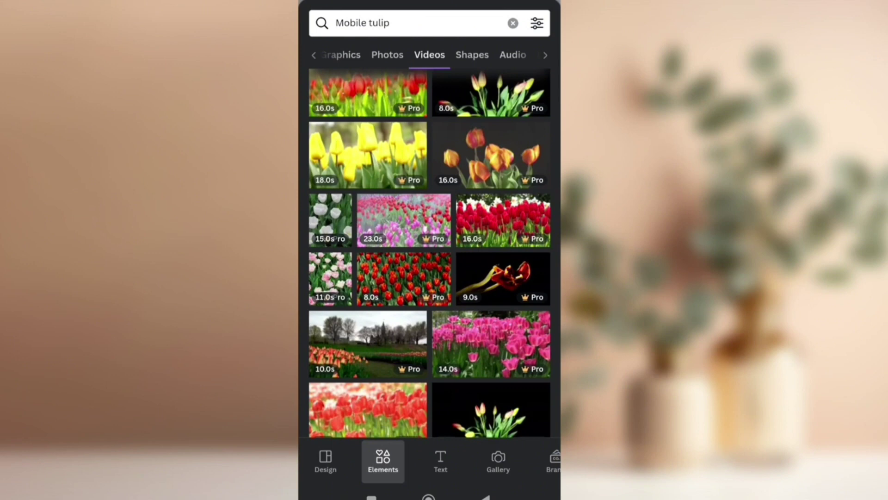
click(347, 278)
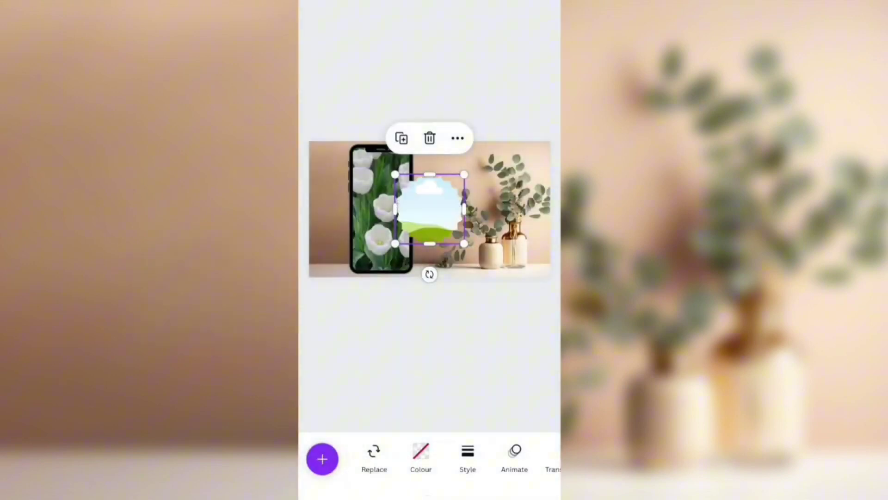
drag(431, 209, 455, 179)
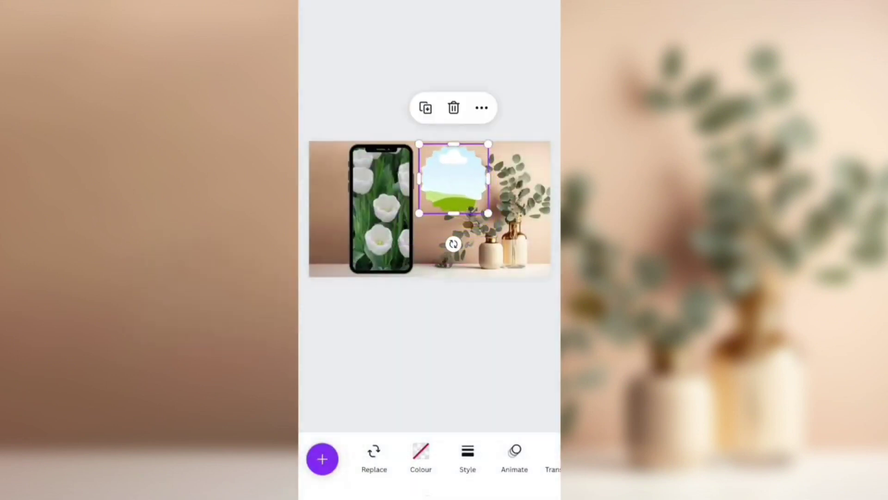
click(322, 459)
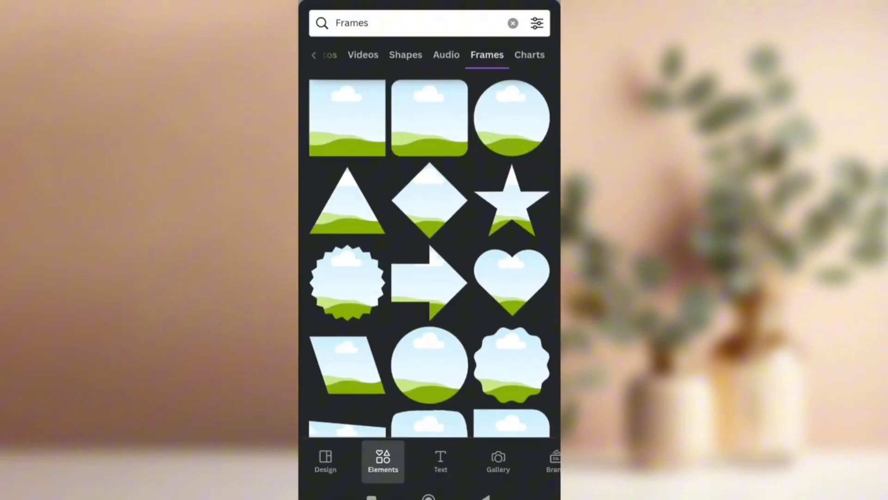
click(431, 365)
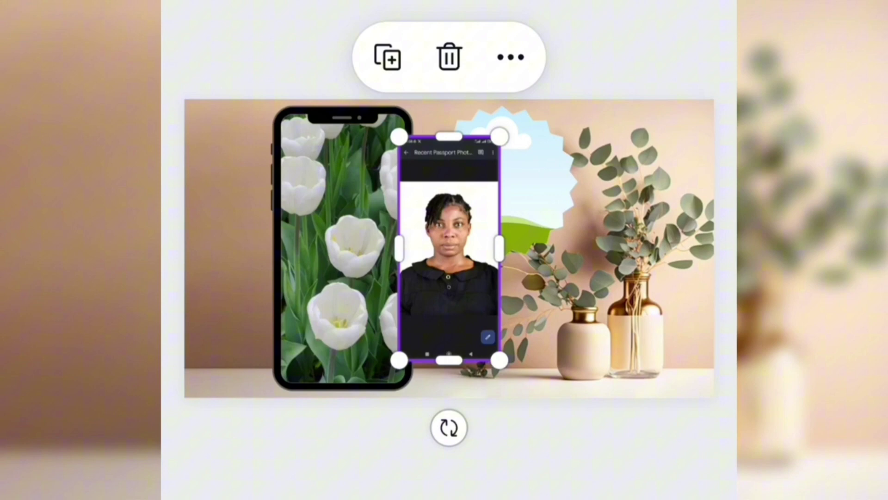
Drop the portrait into the scalloped frame, lower it to centre the face, and enlarge the frame
drag(469, 290, 507, 229)
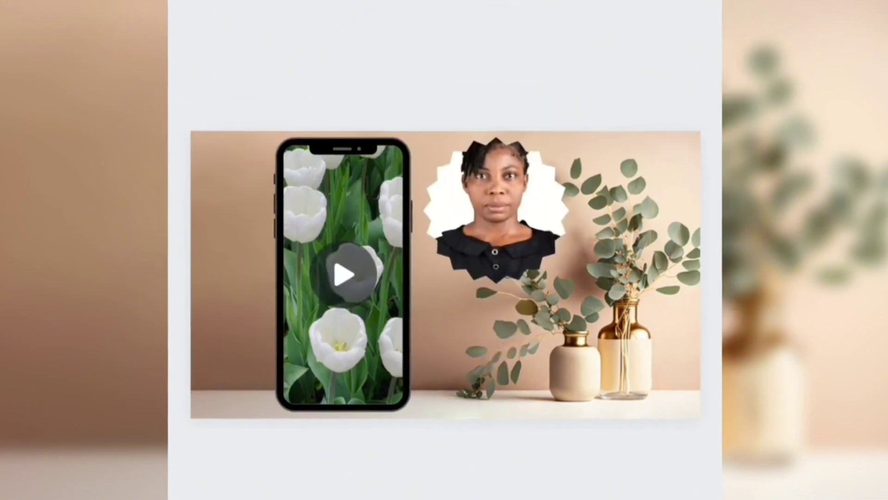
click(496, 209)
double_click(496, 209)
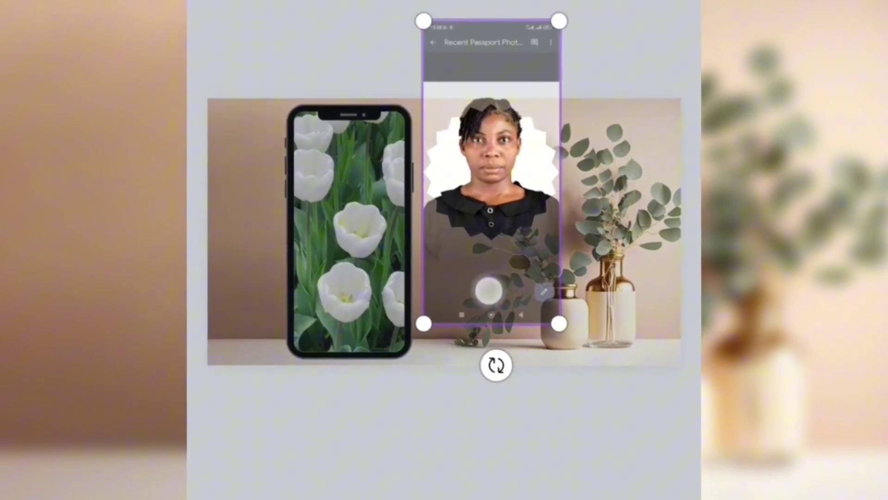
drag(489, 290, 489, 309)
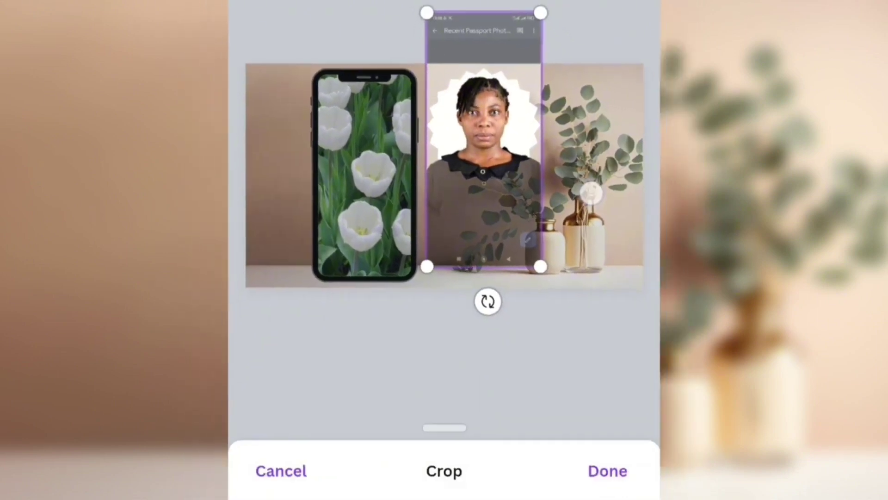
click(604, 470)
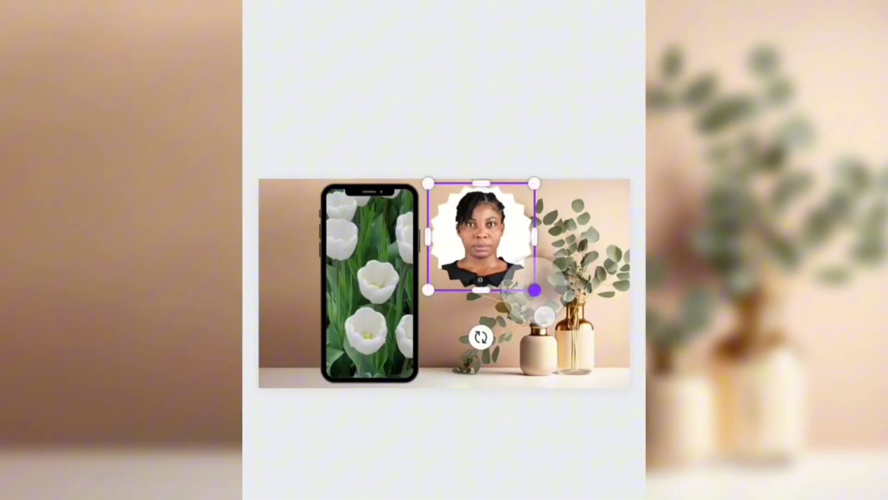
drag(533, 291, 611, 367)
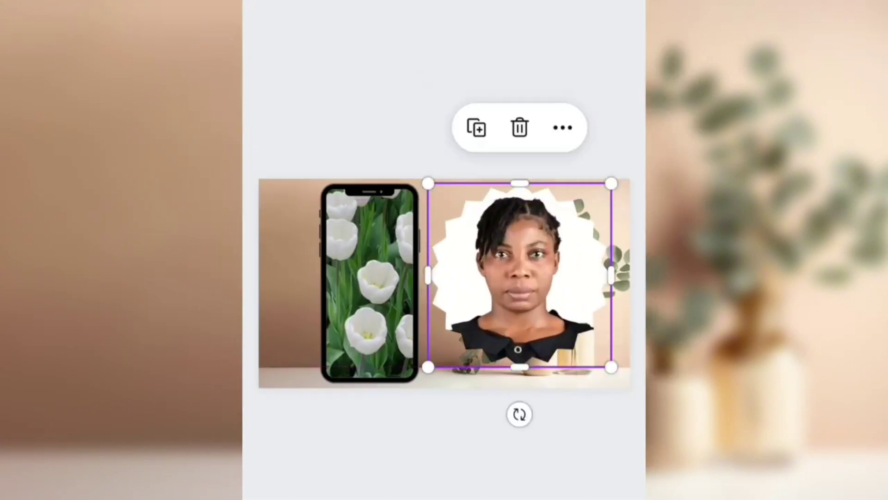